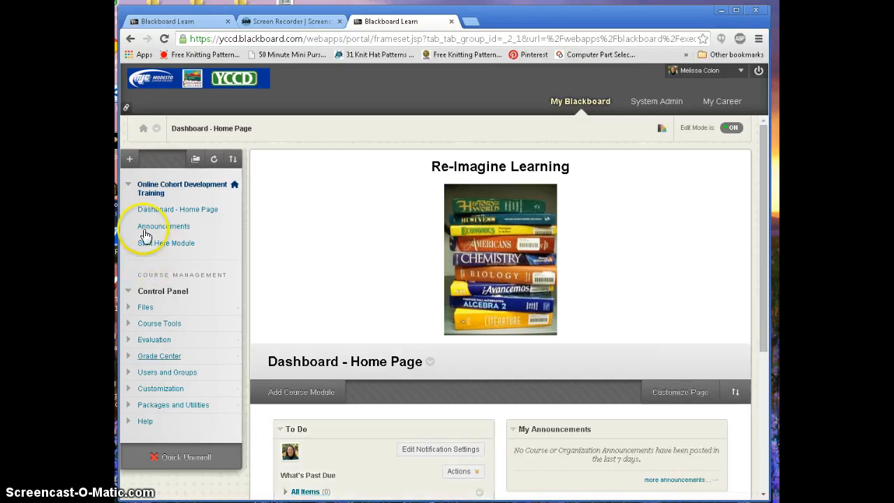
- Add a content area named "Weekly Learning Modules" to the course menu and make it available to users
{"action": "left_click", "coordinate": [130, 159]}
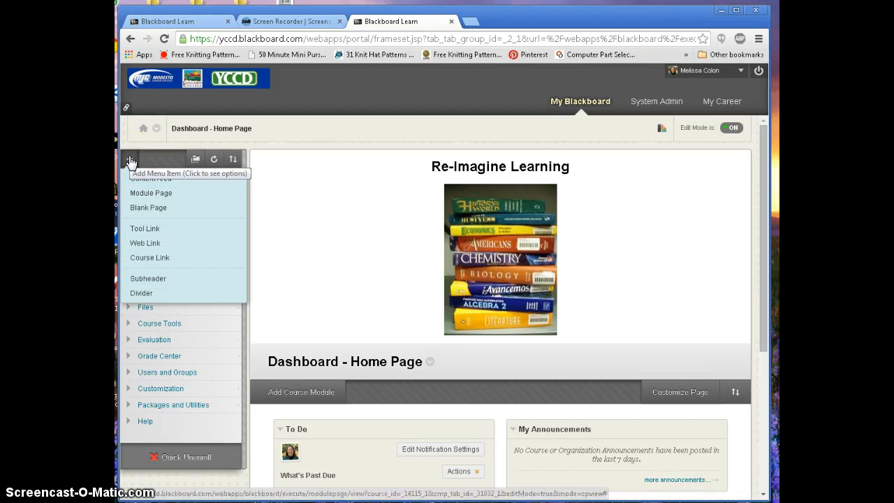
{"action": "left_click", "coordinate": [129, 161]}
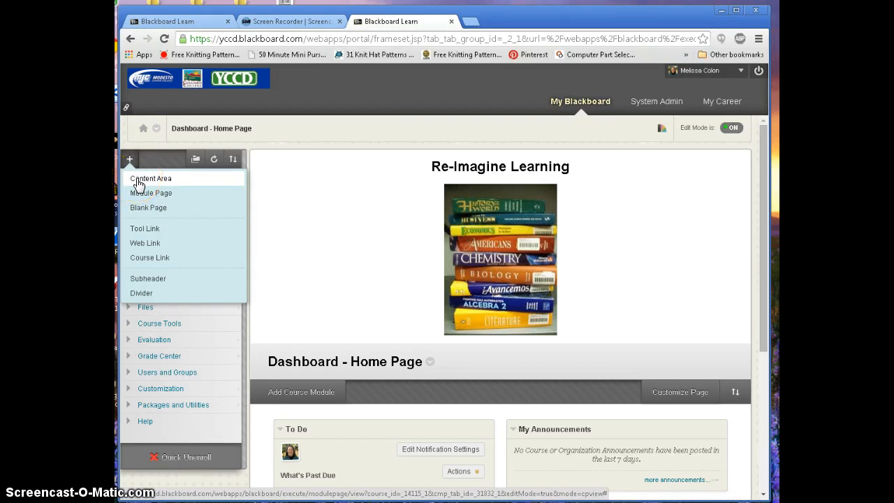
{"action": "left_click", "coordinate": [138, 183]}
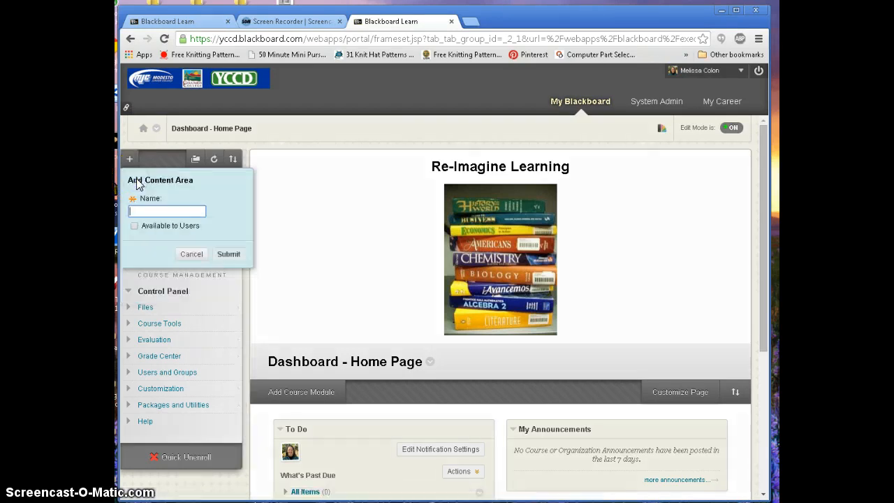
{"action": "type", "text": "Weekly Learning Modules"}
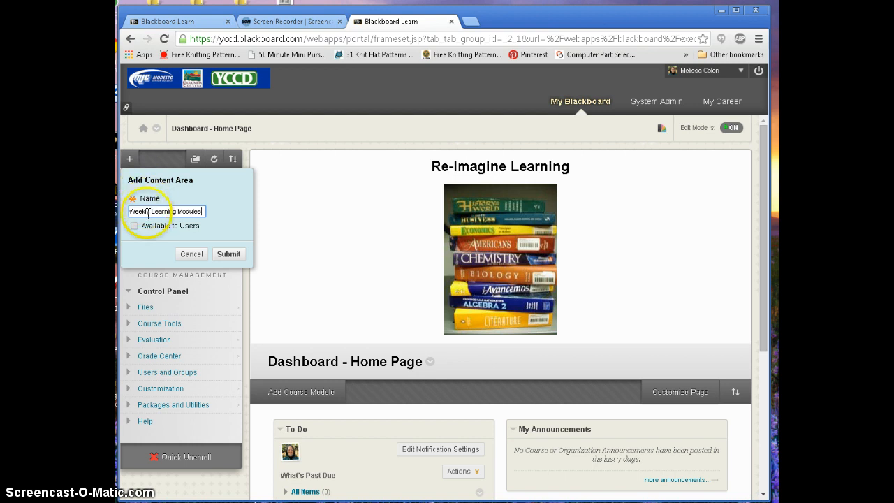
{"action": "left_click", "coordinate": [133, 227]}
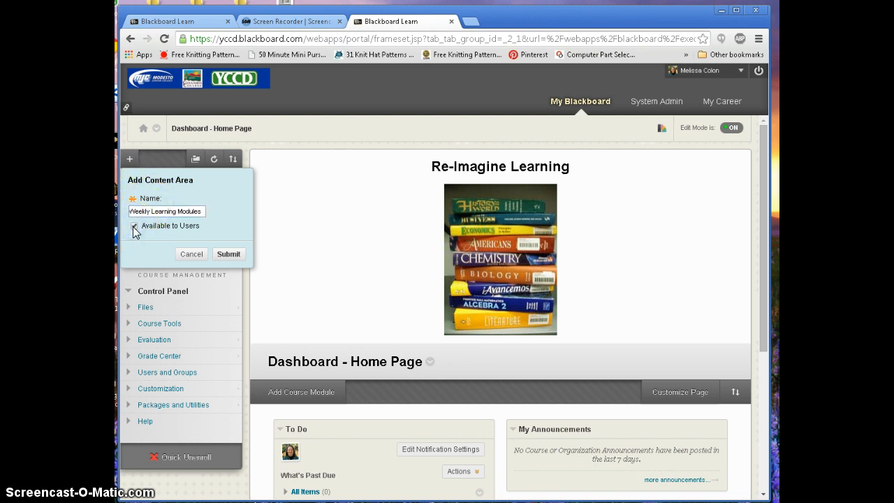
{"action": "left_click", "coordinate": [224, 253]}
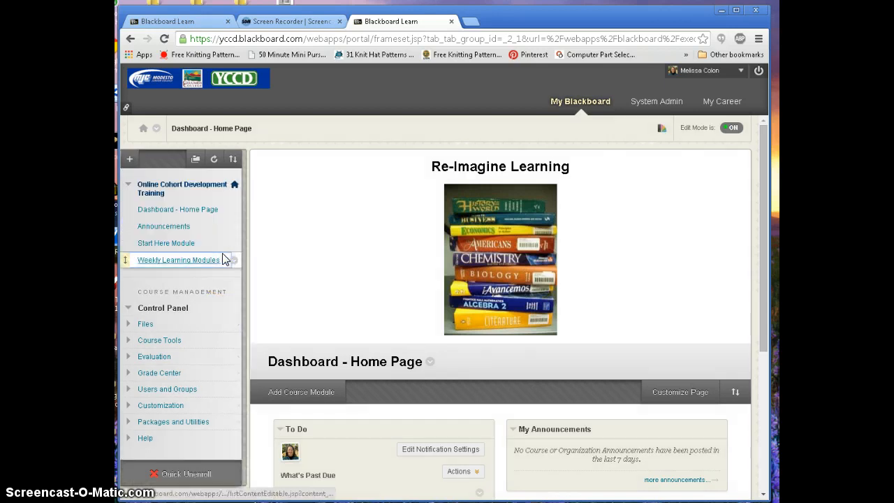
{"action": "left_click", "coordinate": [280, 279]}
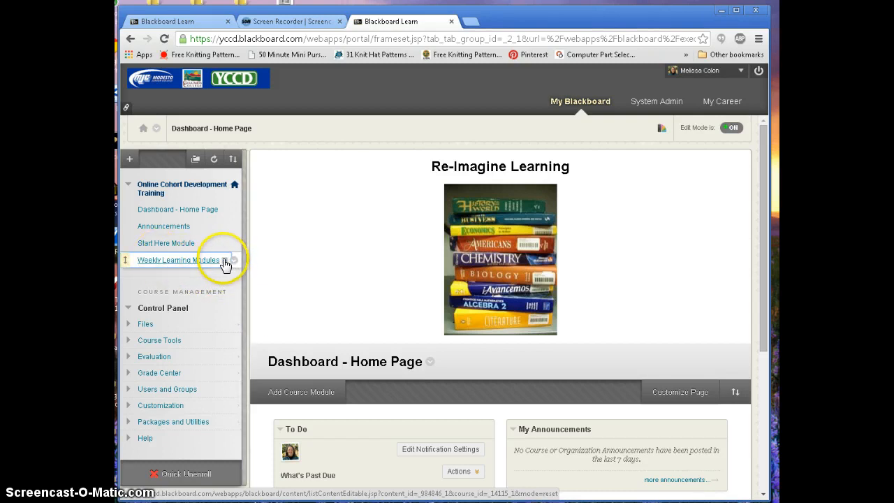
{"action": "left_click", "coordinate": [234, 279]}
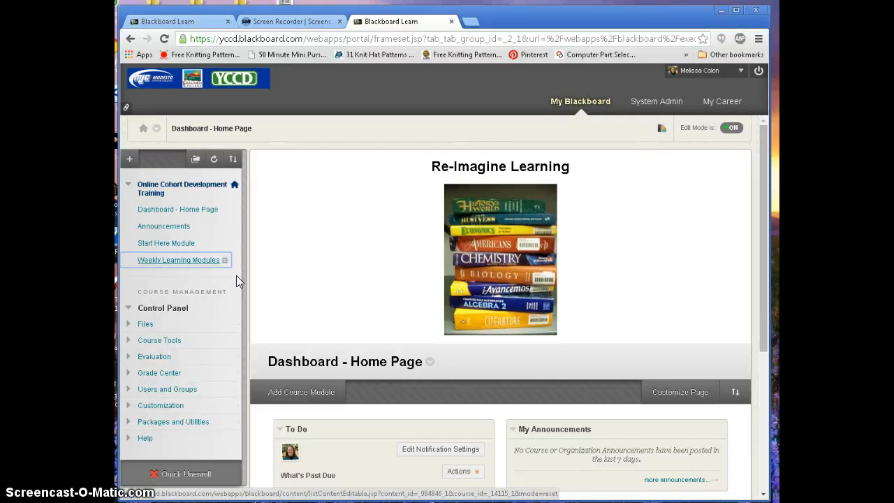
{"action": "left_click", "coordinate": [241, 278]}
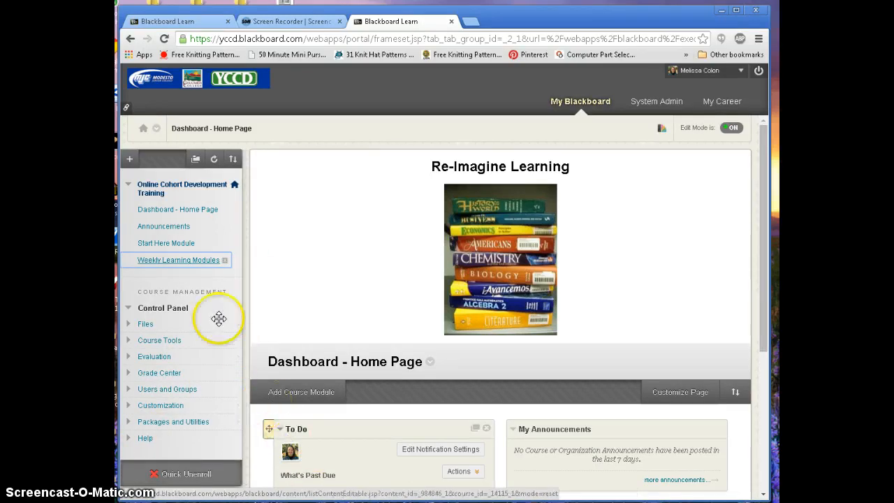
- Open the Weekly Learning Modules area and start a new learning module named "Week 1"
{"action": "left_click", "coordinate": [189, 261]}
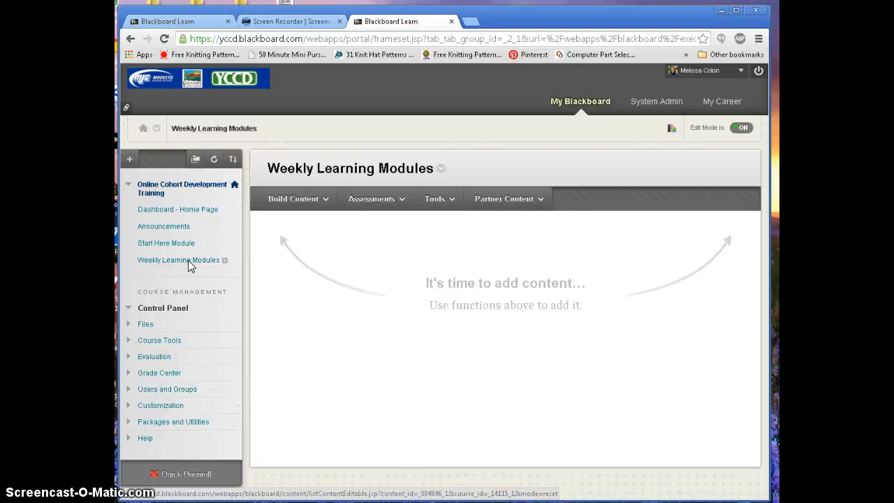
{"action": "left_click", "coordinate": [289, 201]}
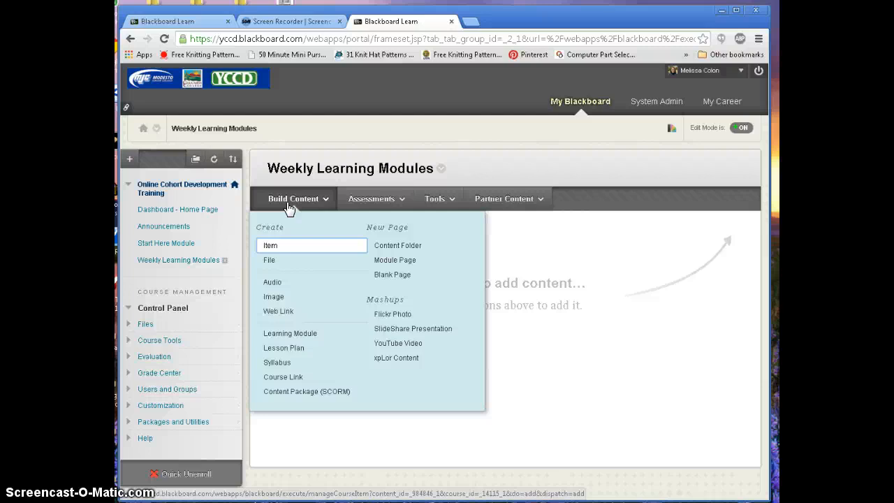
{"action": "left_click", "coordinate": [280, 335]}
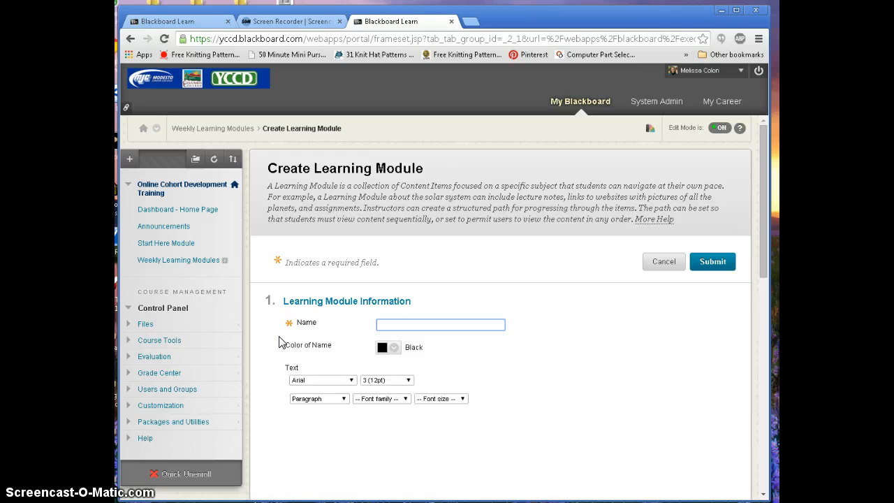
{"action": "type", "text": "Week"}
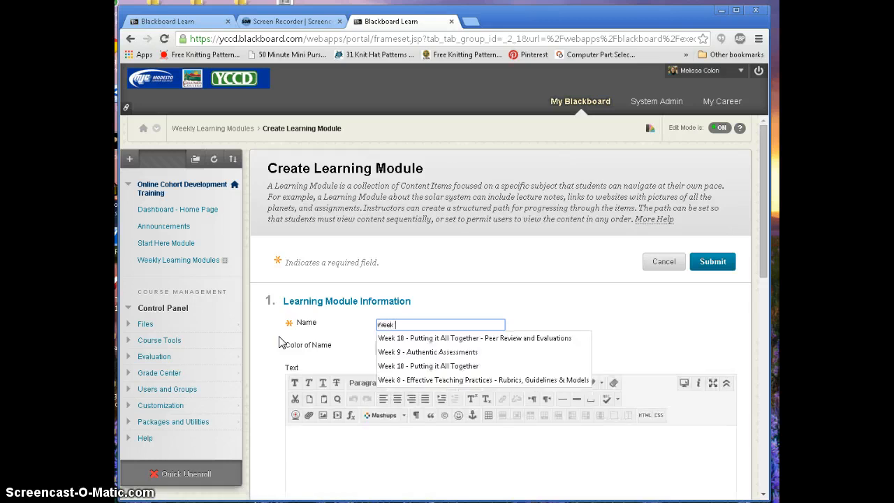
{"action": "type", "text": " 1"}
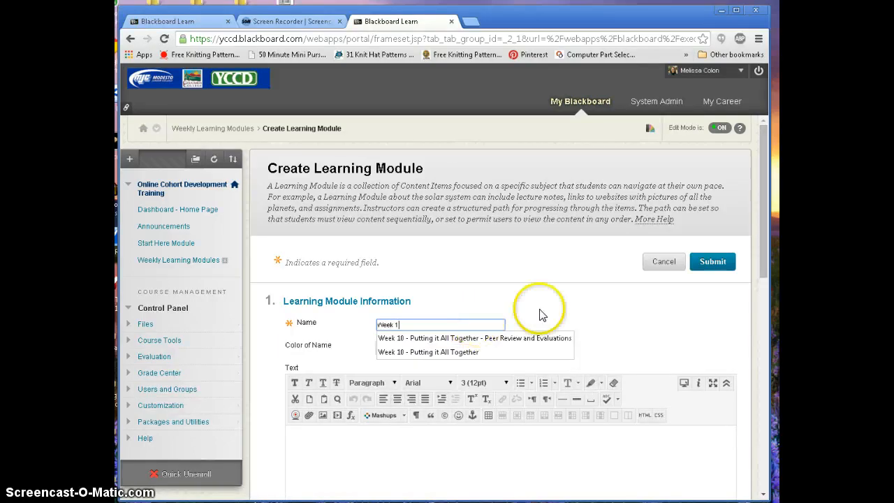
- In the module text, write "This week's learning module will provide you with information about chapter 1." with "Contents Include:" on the line below
{"action": "left_click", "coordinate": [764, 218]}
{"action": "left_click_drag", "start_coordinate": [764, 223], "coordinate": [763, 241]}
{"action": "left_click", "coordinate": [305, 360]}
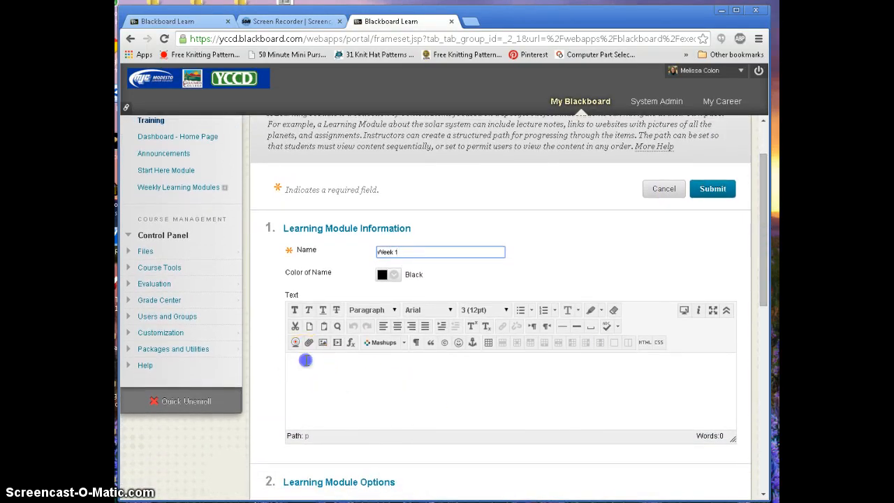
{"action": "type", "text": "Conte"}
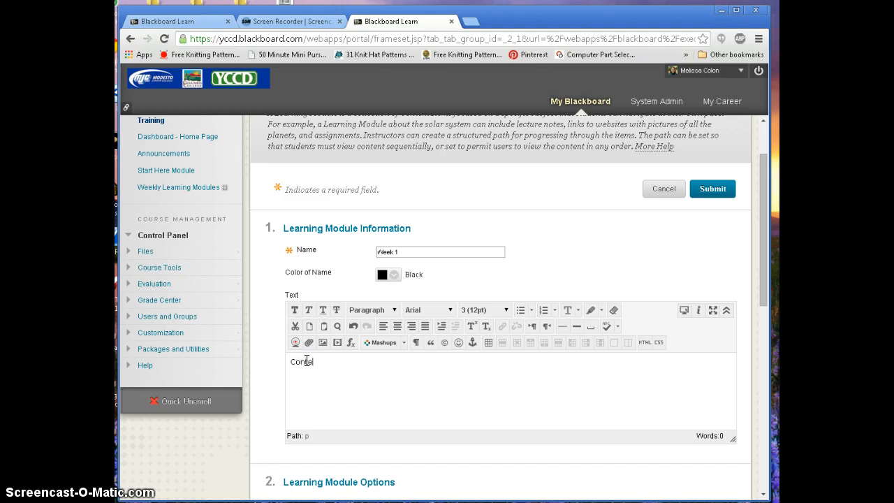
{"action": "type", "text": "nts Include:"}
{"action": "left_click", "coordinate": [290, 361]}
{"action": "key", "text": "Return"}
{"action": "type", "text": "This week's learning module will provid"}
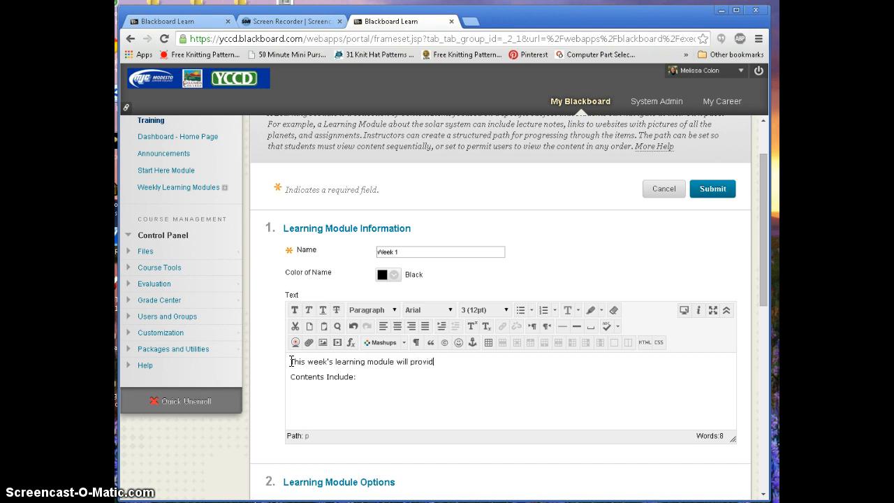
{"action": "type", "text": "e you with information about chapter "}
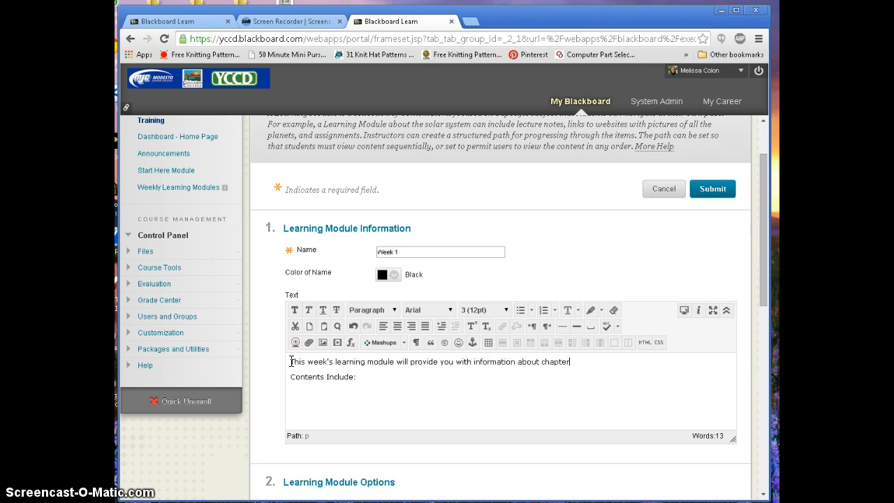
{"action": "type", "text": "1."}
- Below "Contents Include:", add separate lines reading Lesson Plan, PowerPoint, Quiz and Threaded Discussion Forum
{"action": "left_click", "coordinate": [359, 377]}
{"action": "key", "text": "Return"}
{"action": "type", "text": "Lesson Plan"}
{"action": "key", "text": "Return"}
{"action": "type", "text": "PowerPoint"}
{"action": "key", "text": "Return"}
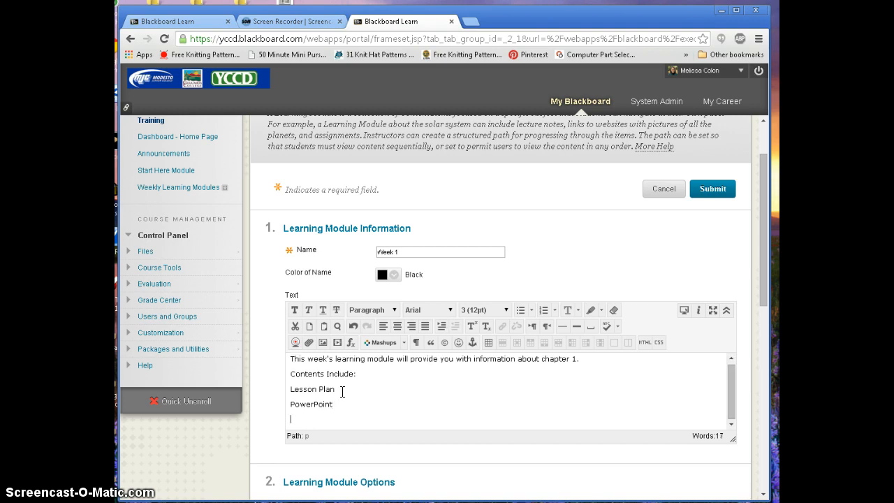
{"action": "type", "text": "Quiz"}
{"action": "key", "text": "Return"}
{"action": "type", "text": "Threaded dis"}
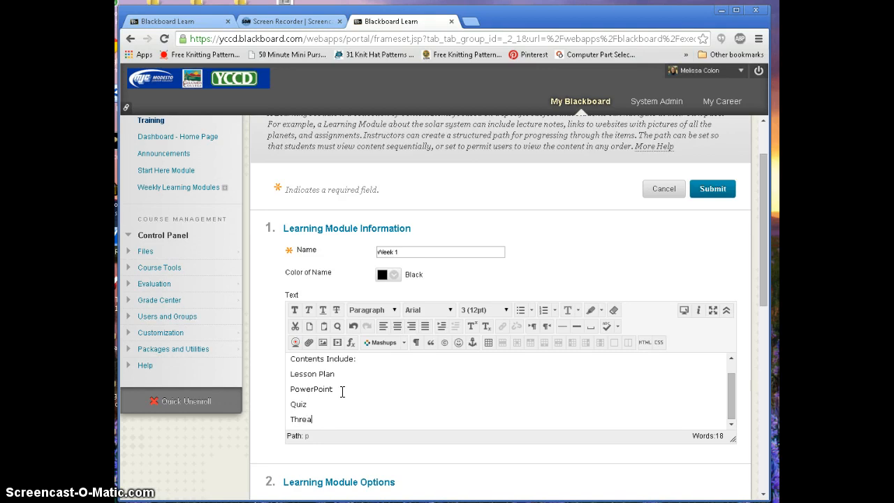
{"action": "key", "text": "BackSpace"}
{"action": "key", "text": "BackSpace"}
{"action": "key", "text": "BackSpace"}
{"action": "type", "text": "Ds"}
{"action": "key", "text": "BackSpace"}
{"action": "type", "text": "iscussion Forum"}
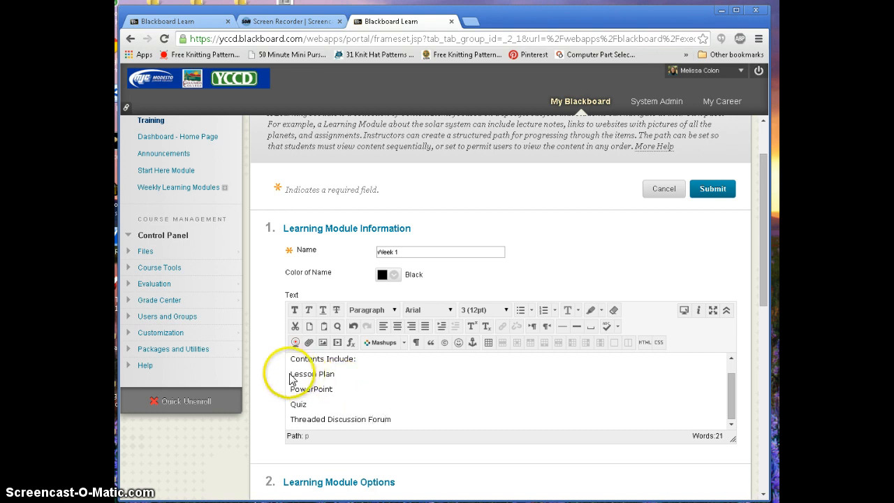
- Format the four content lines as a bulleted list and submit the learning module with its default options
{"action": "left_click_drag", "start_coordinate": [291, 373], "coordinate": [398, 418]}
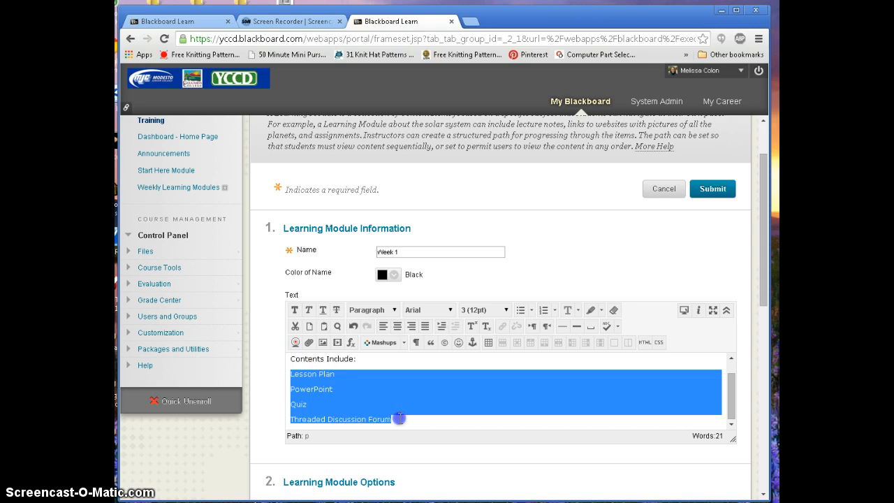
{"action": "left_click", "coordinate": [520, 316]}
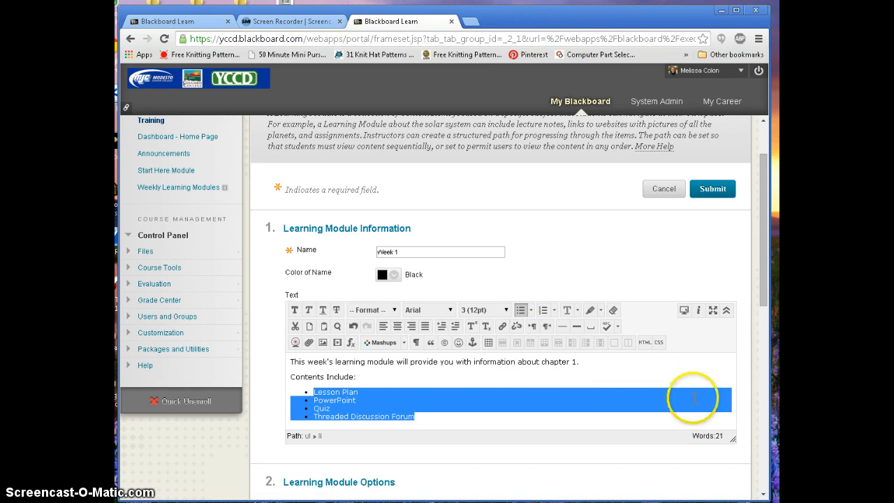
{"action": "left_click_drag", "start_coordinate": [764, 295], "coordinate": [764, 349]}
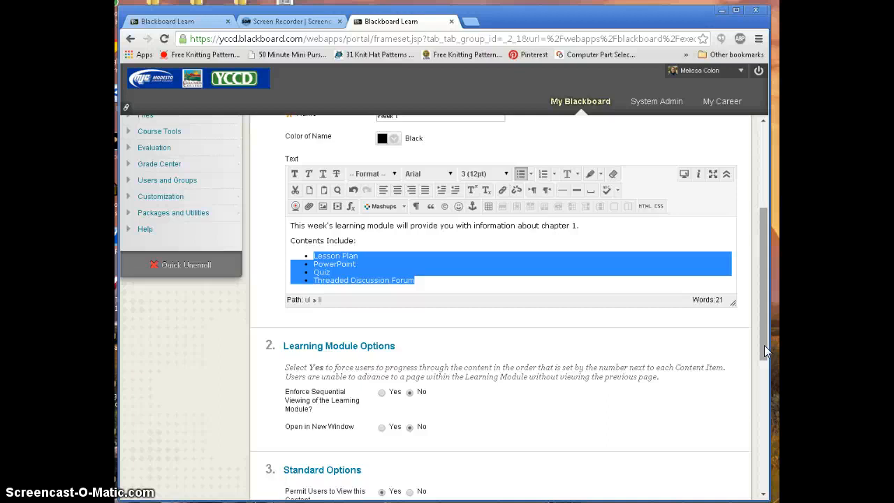
{"action": "left_click_drag", "start_coordinate": [764, 345], "coordinate": [765, 470]}
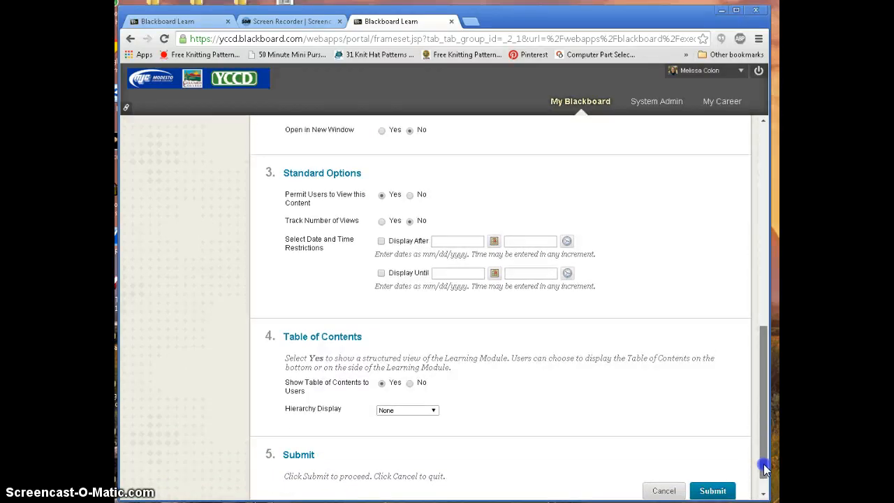
{"action": "left_click_drag", "start_coordinate": [764, 465], "coordinate": [765, 481]}
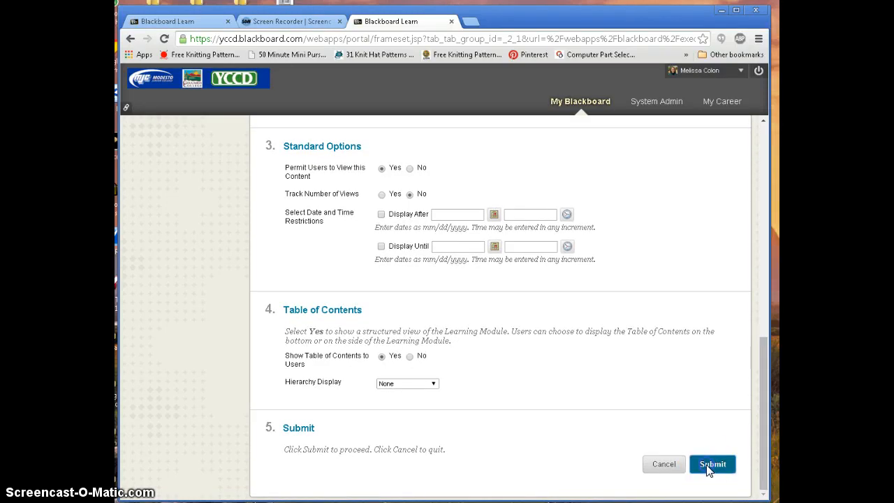
{"action": "left_click", "coordinate": [708, 471]}
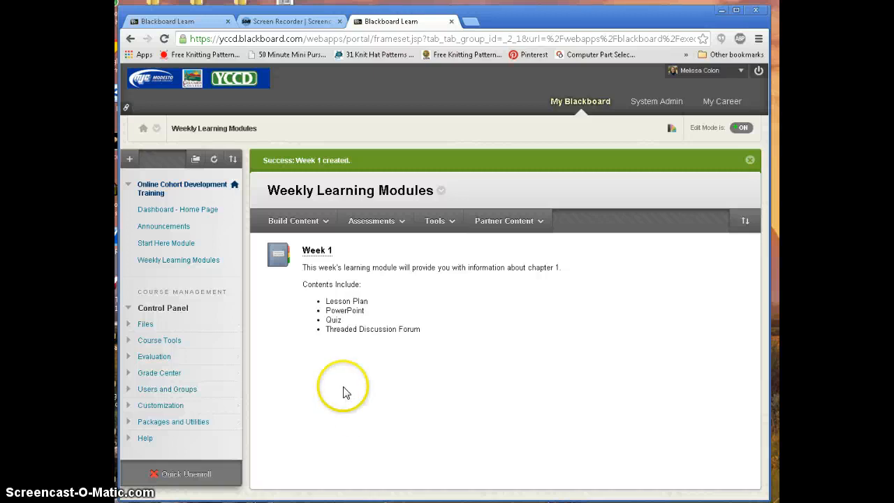
{"action": "left_click", "coordinate": [338, 251]}
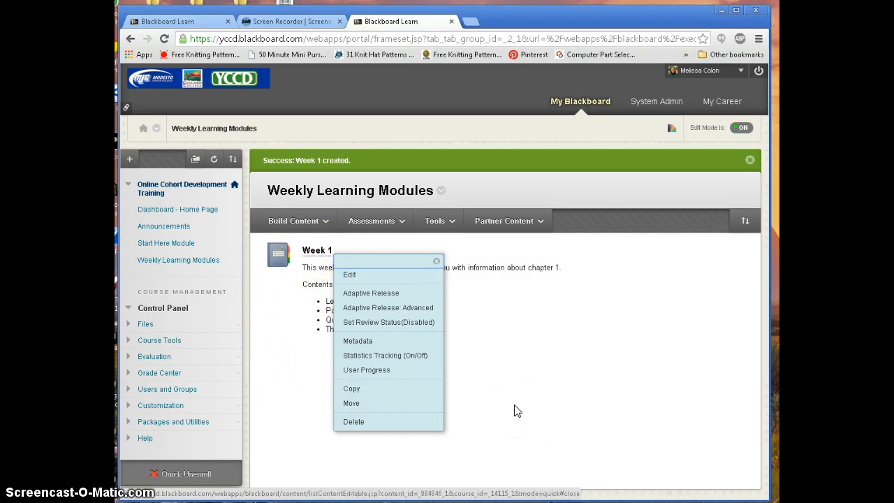
{"action": "left_click", "coordinate": [515, 353]}
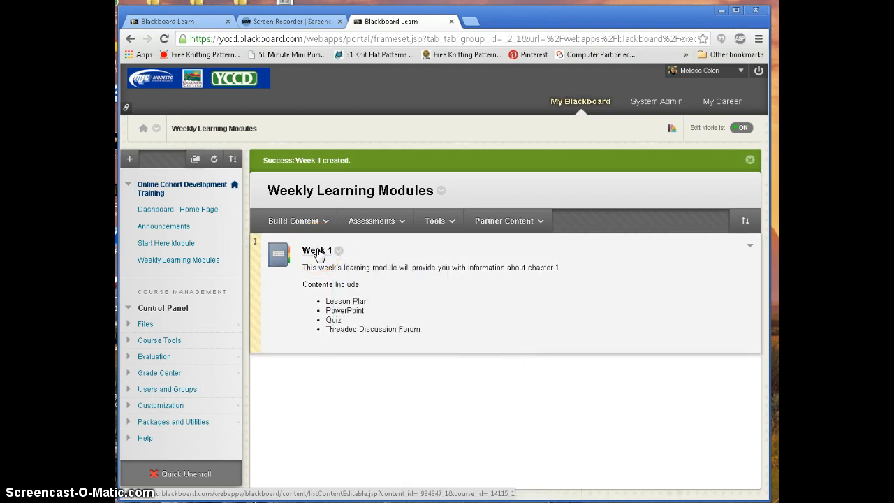
- Open the Week 1 module and start a new content item named "Lesson Plan"
{"action": "left_click", "coordinate": [318, 251]}
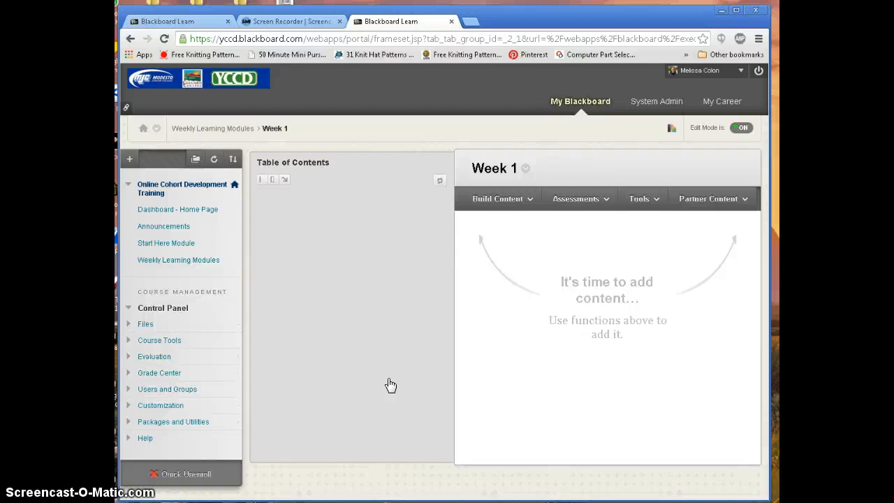
{"action": "left_click", "coordinate": [497, 199]}
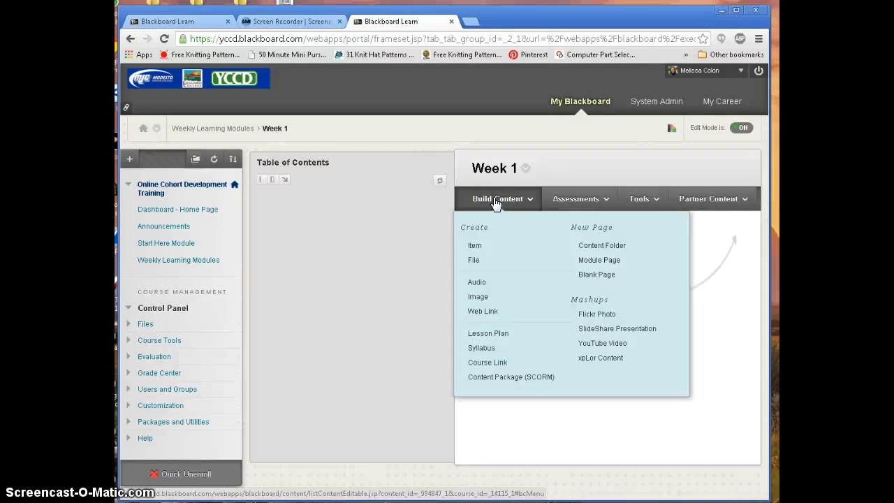
{"action": "left_click", "coordinate": [479, 246]}
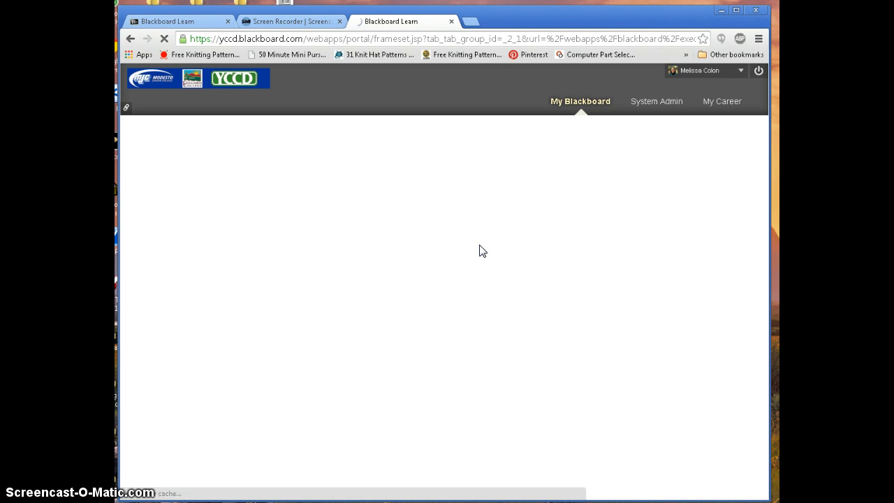
{"action": "left_click", "coordinate": [470, 303]}
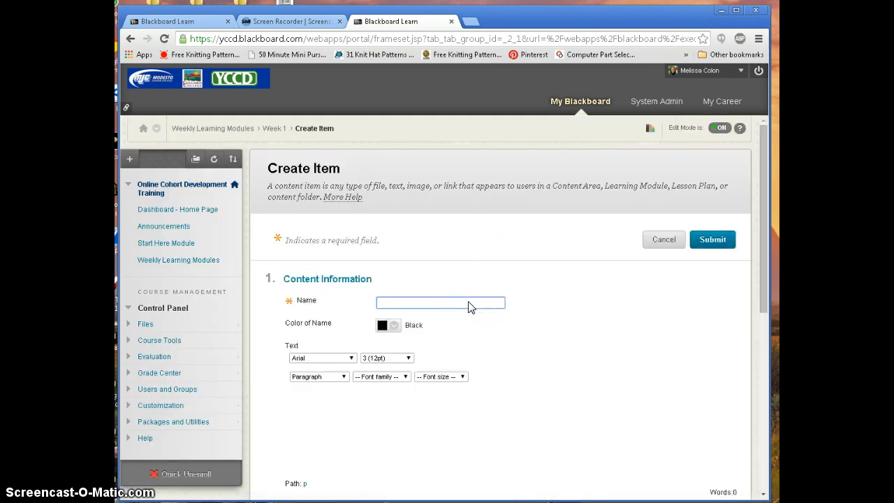
{"action": "type", "text": "Lesson Pla"}
{"action": "type", "text": "n"}
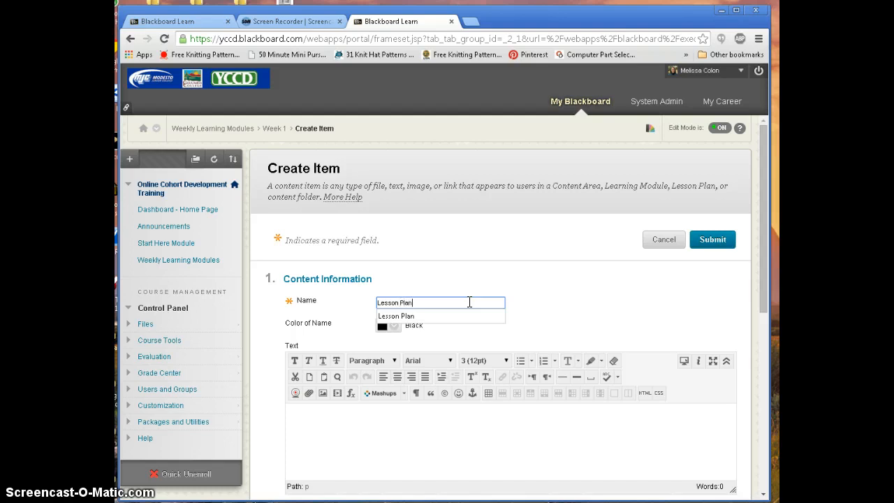
- Place the cursor in the Lesson Plan item's text body and switch to the other open window
{"action": "left_click", "coordinate": [368, 419]}
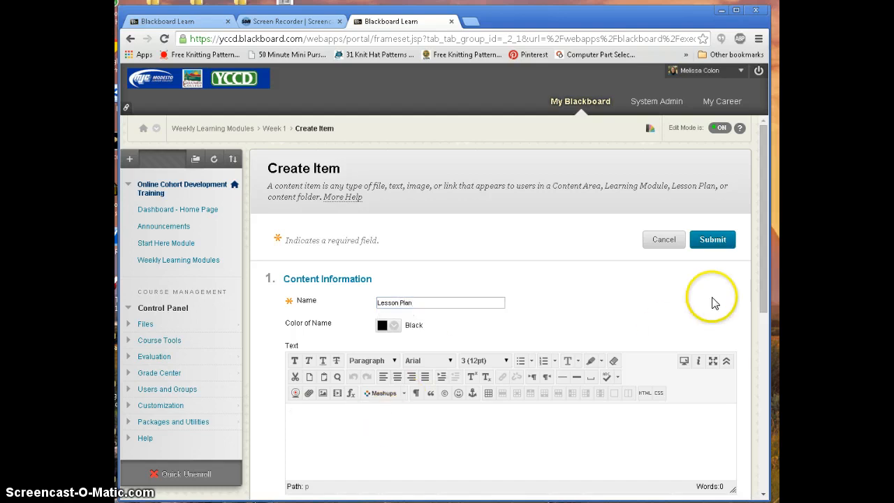
{"action": "left_click_drag", "start_coordinate": [763, 279], "coordinate": [766, 313]}
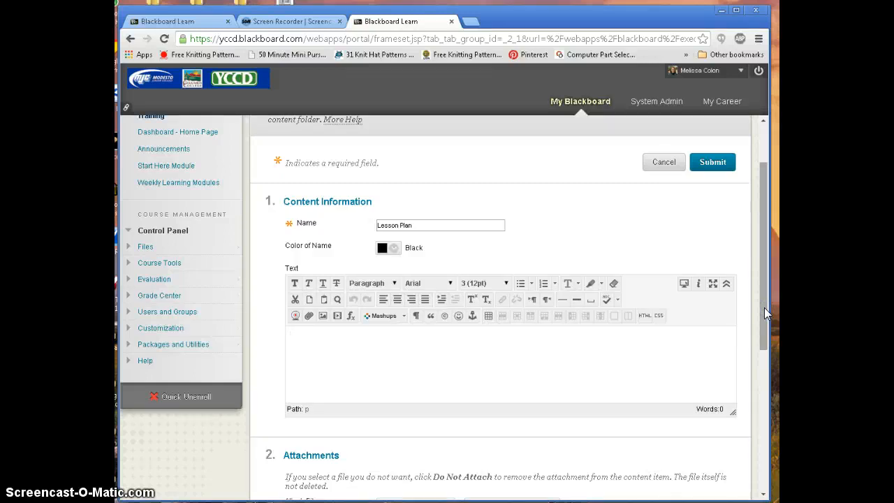
{"action": "key", "text": "alt+Tab"}
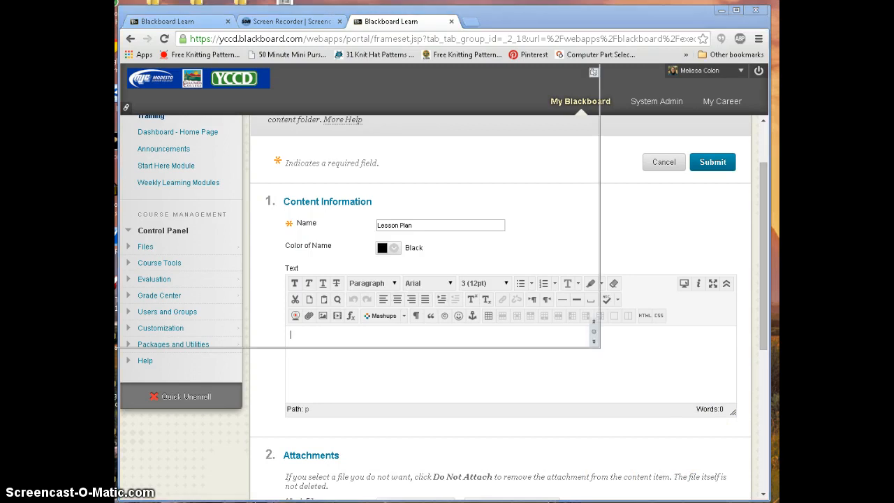